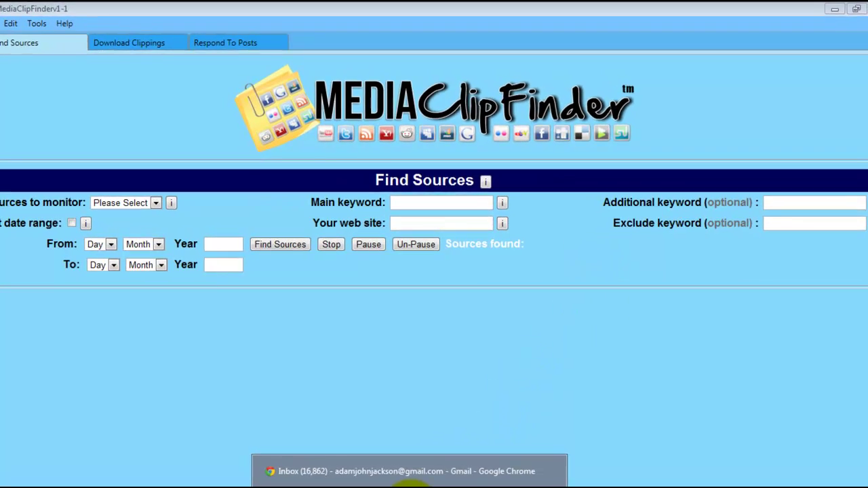
# Switch to Chrome and review the Brandwatch pricing plans and the IPCB digital cuttings page.
pyautogui.click(411, 475)
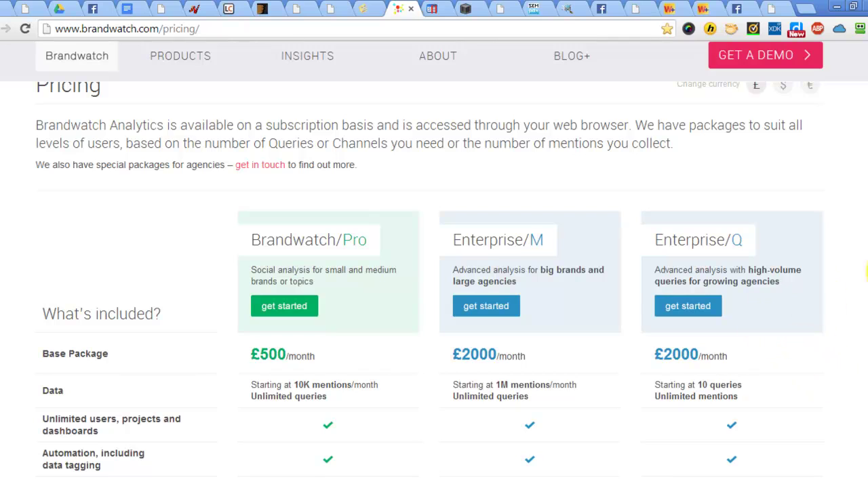
pyautogui.scroll(2, 865, 230)
pyautogui.scroll(-2, 866, 224)
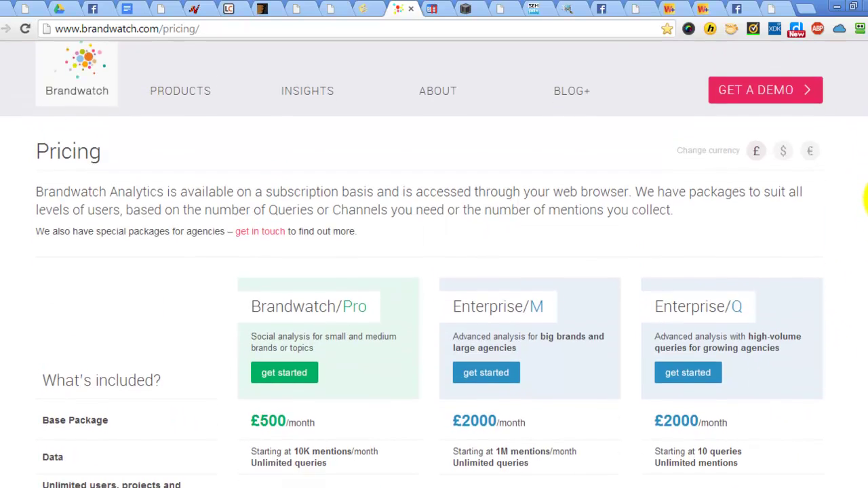
pyautogui.scroll(-1, 866, 224)
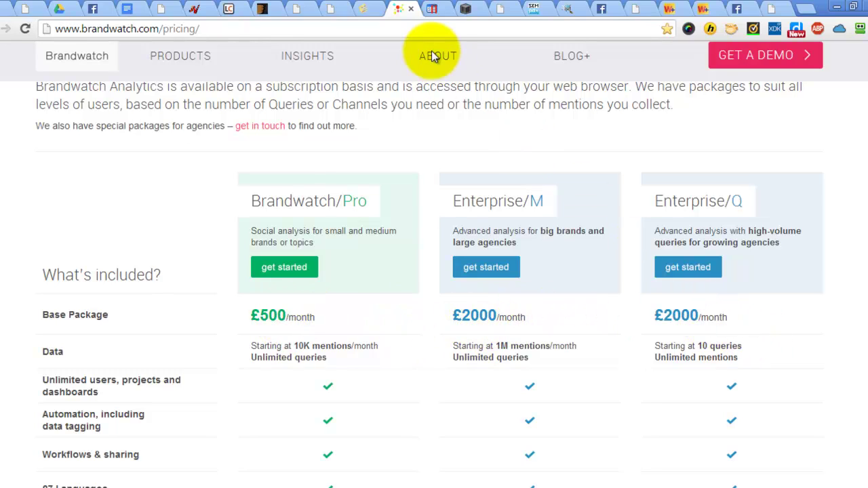
pyautogui.click(437, 14)
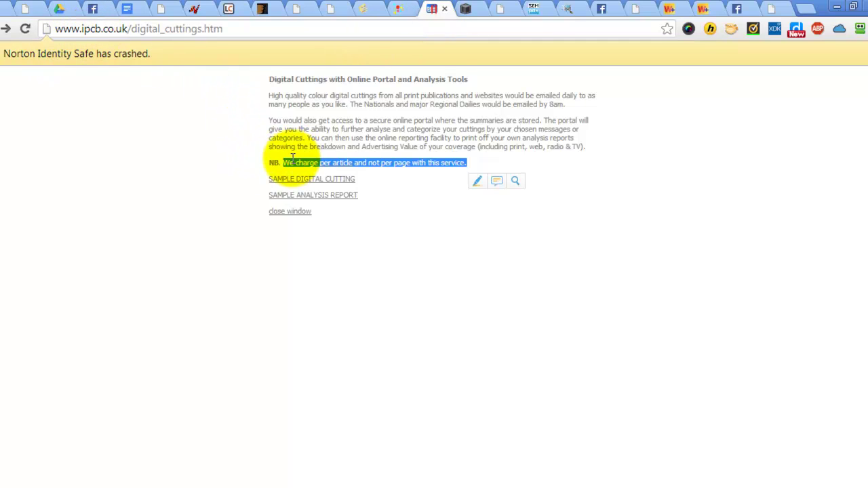
# Open the ClipSearch pricing page and examine its credit costs, dismissing the Norton crash notice.
pyautogui.click(466, 9)
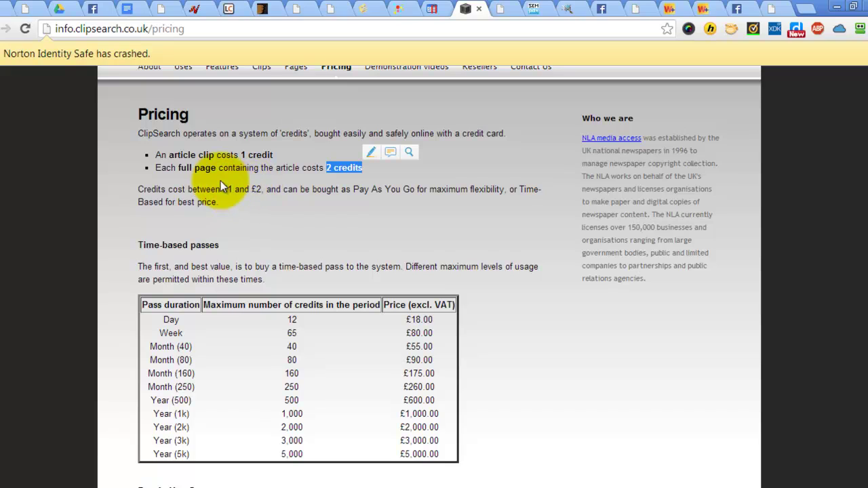
pyautogui.moveTo(239, 157); pyautogui.dragTo(278, 156)
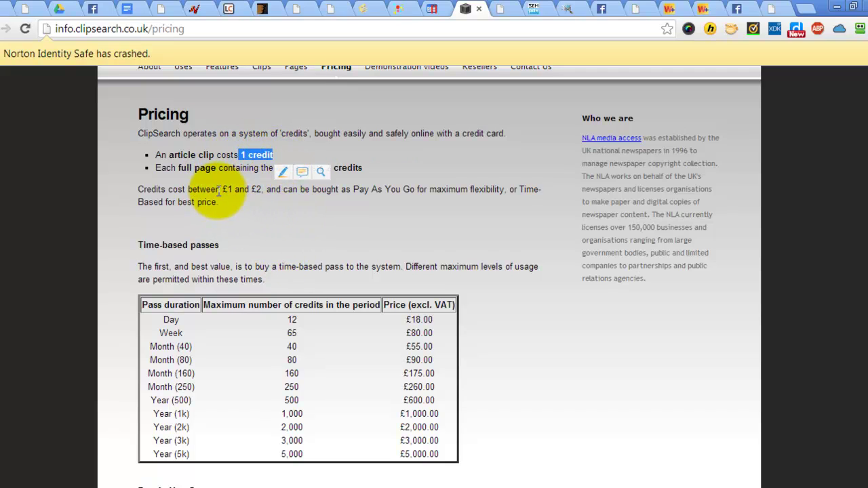
pyautogui.moveTo(135, 190); pyautogui.dragTo(242, 194)
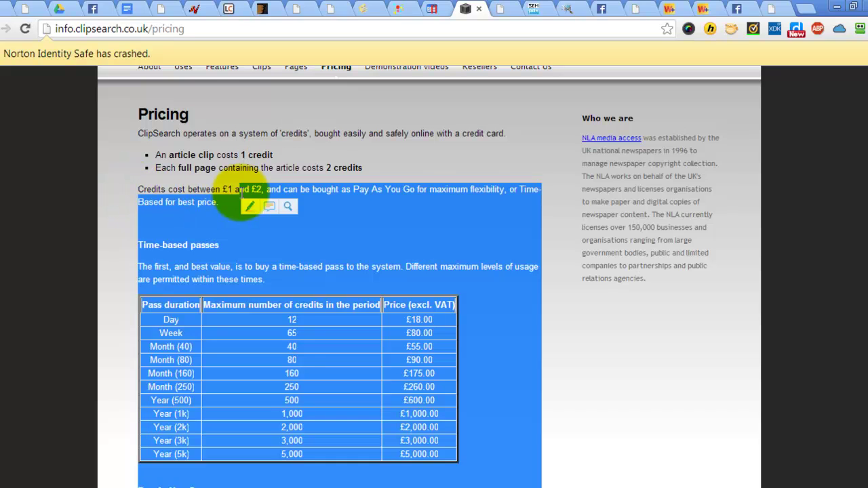
pyautogui.click(113, 195)
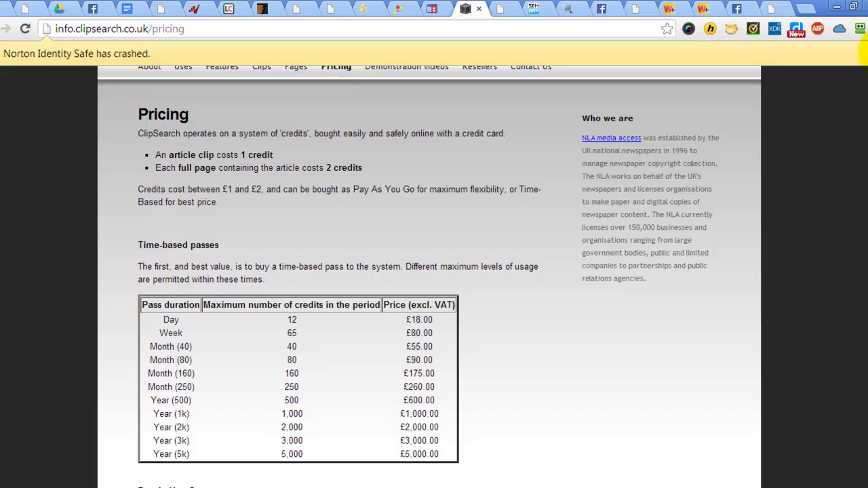
pyautogui.click(860, 53)
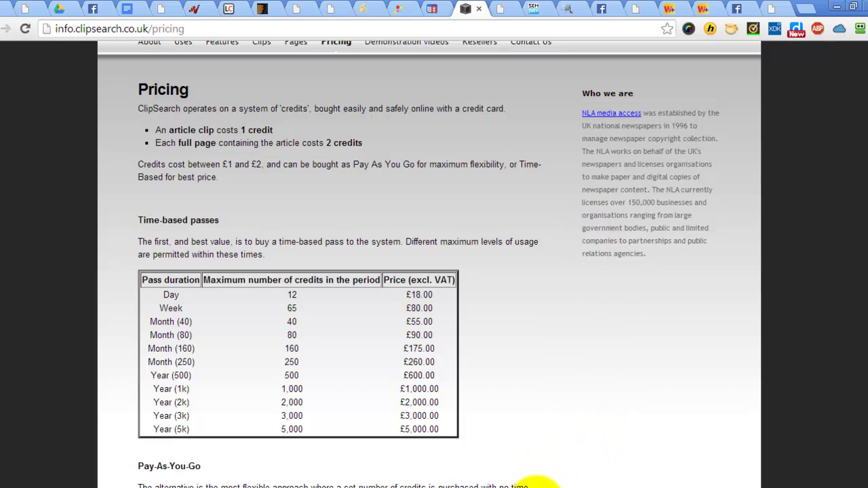
# Switch back to MediaClipFinder and choose Facebook as the source to monitor.
pyautogui.click(533, 483)
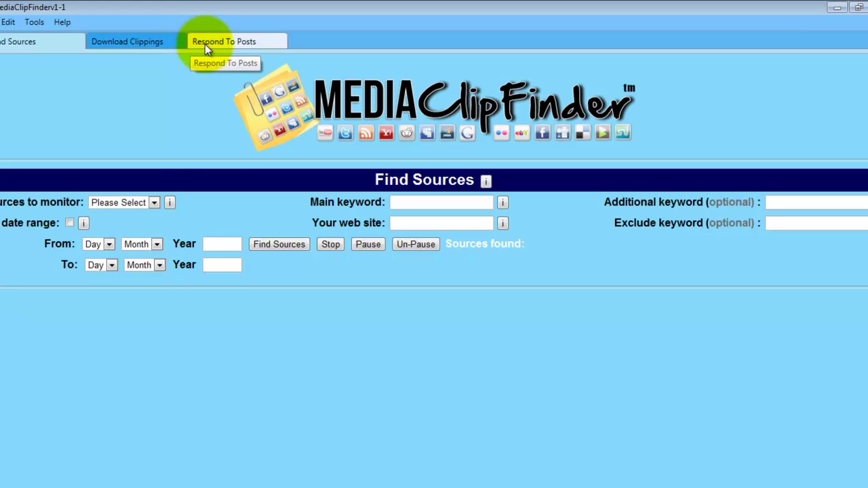
pyautogui.click(154, 202)
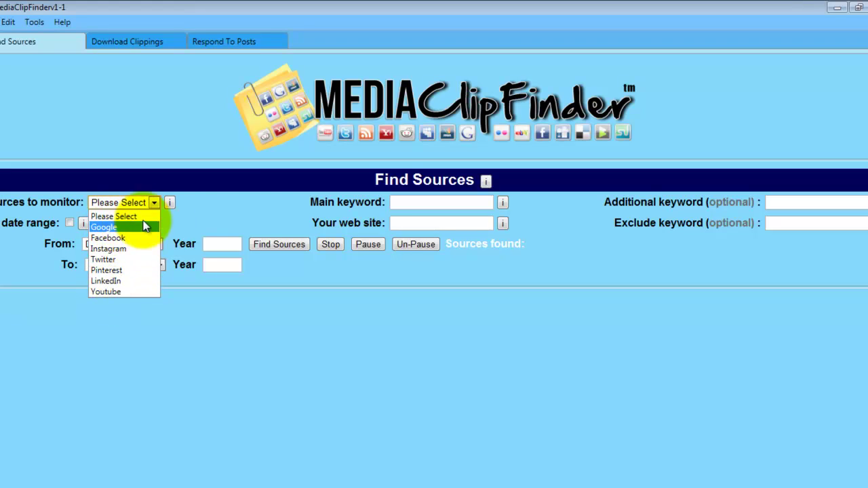
pyautogui.click(248, 210)
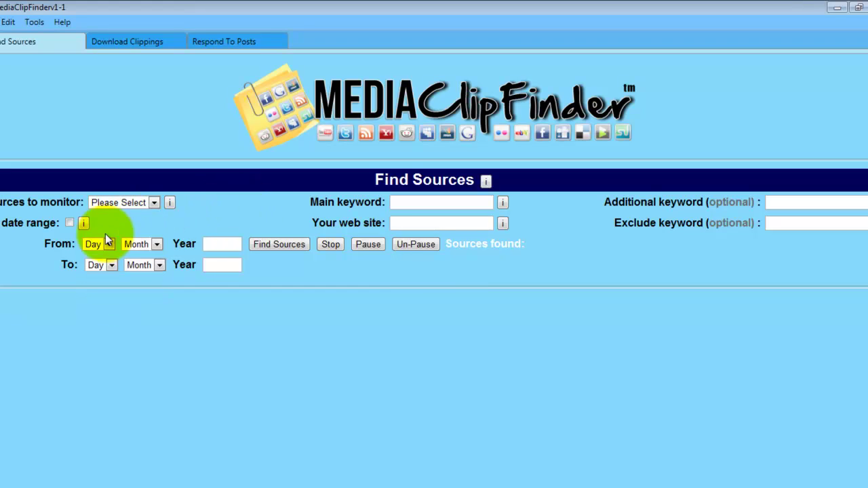
pyautogui.click(151, 206)
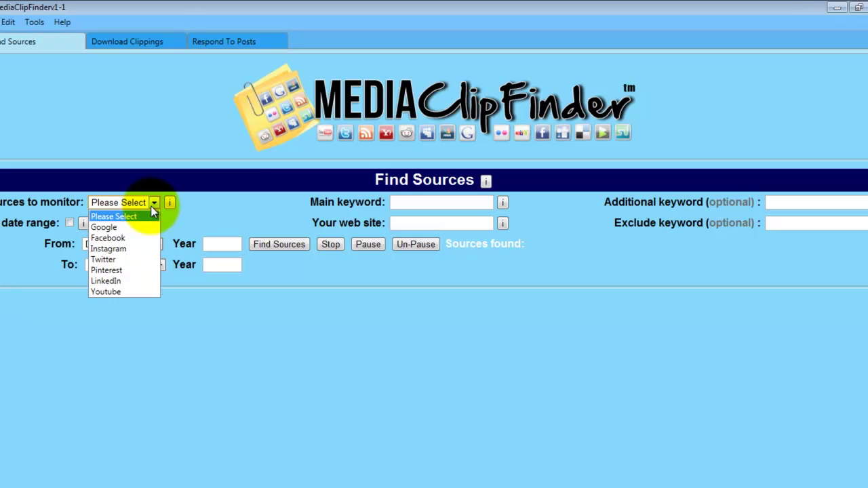
pyautogui.click(136, 242)
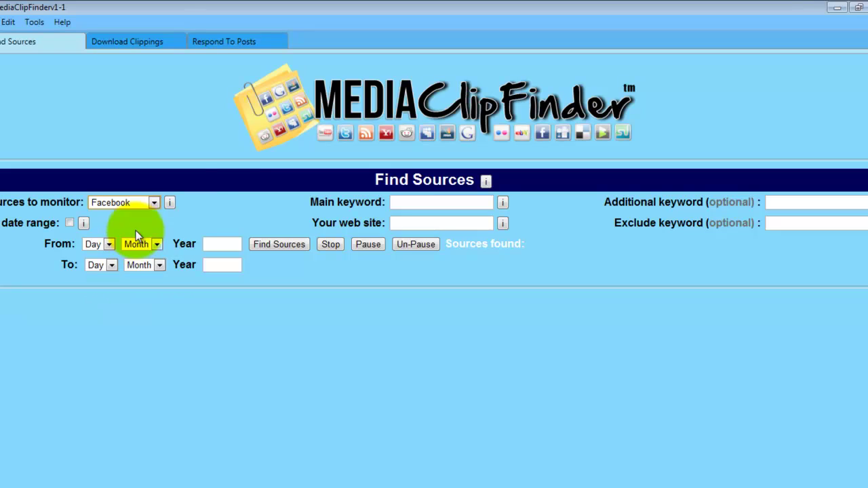
# Enter "m-folia" as the main keyword for the source search.
pyautogui.click(403, 205)
pyautogui.write('m-fol')
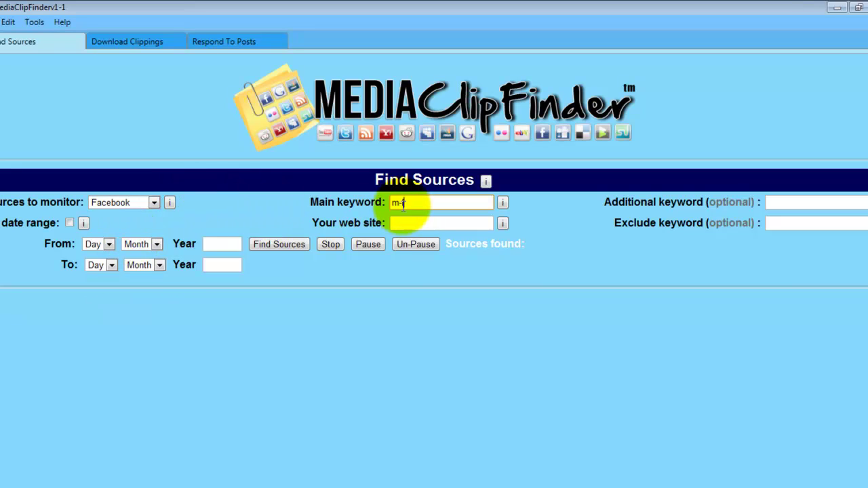
pyautogui.write('ia')
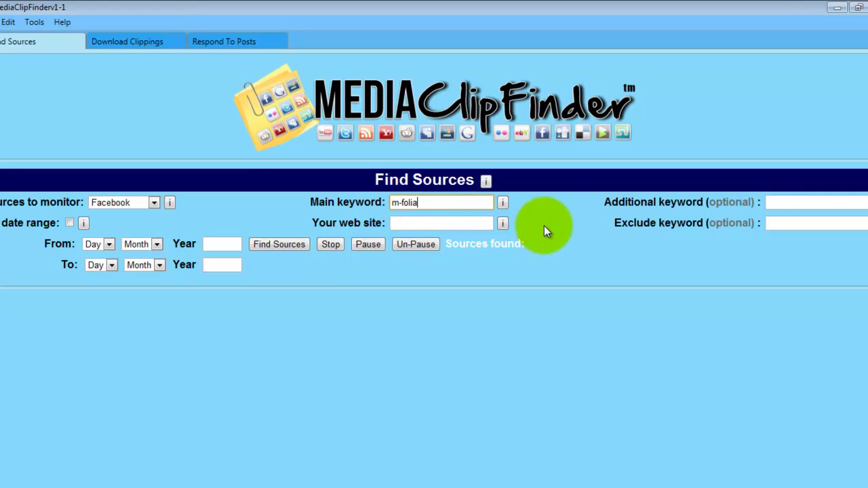
# Try "shampoo" as the exclude keyword and clear the field again.
pyautogui.click(767, 202)
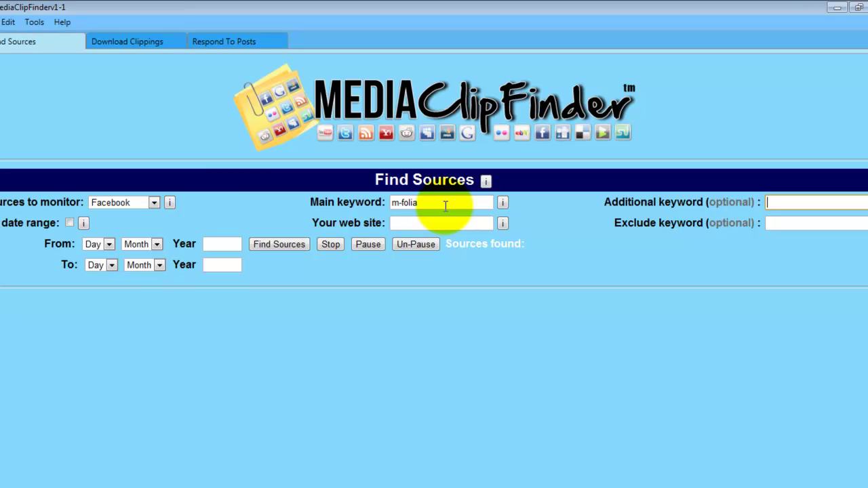
pyautogui.click(787, 222)
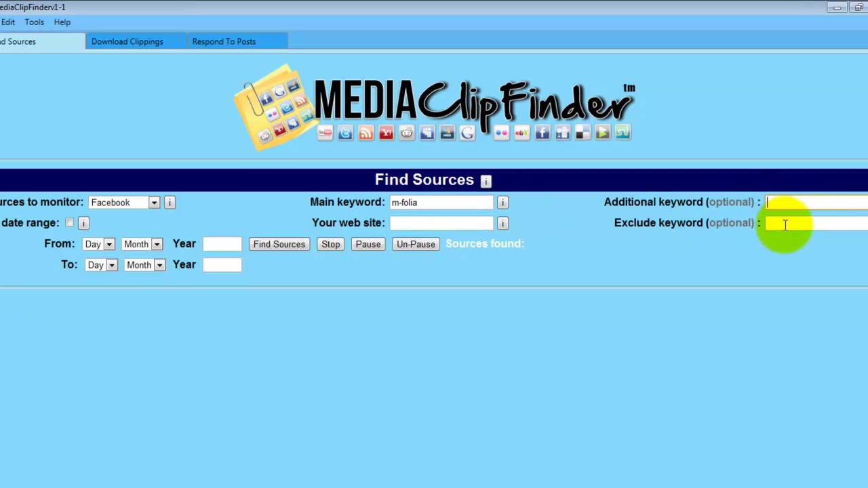
pyautogui.write('sharimp')
pyautogui.press('BackSpace')
pyautogui.press('BackSpace')
pyautogui.press('BackSpace')
pyautogui.press('BackSpace')
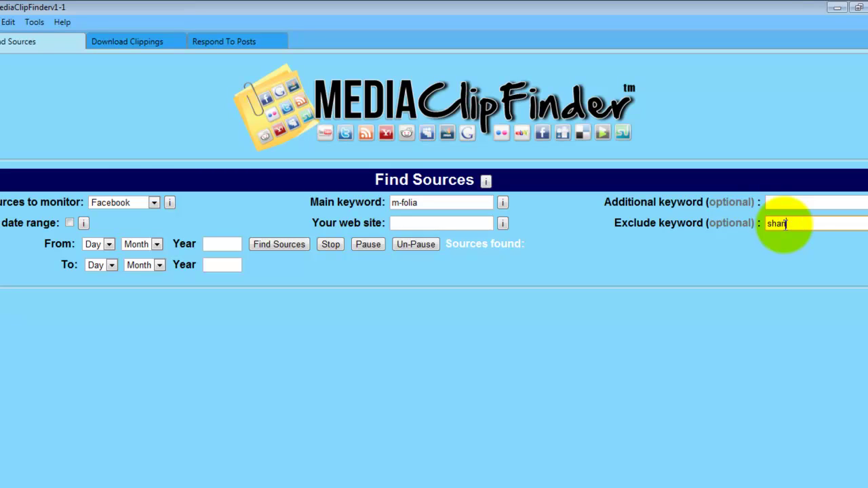
pyautogui.write('mpoo')
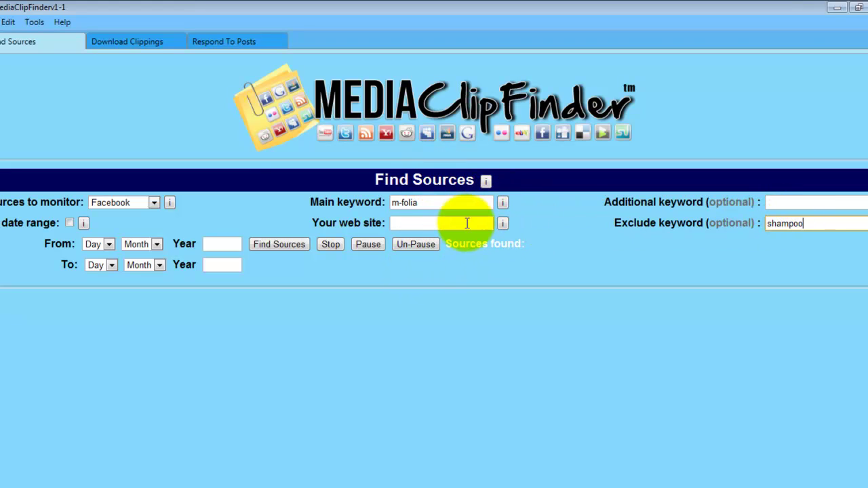
pyautogui.moveTo(832, 224); pyautogui.dragTo(767, 227)
pyautogui.press('Delete')
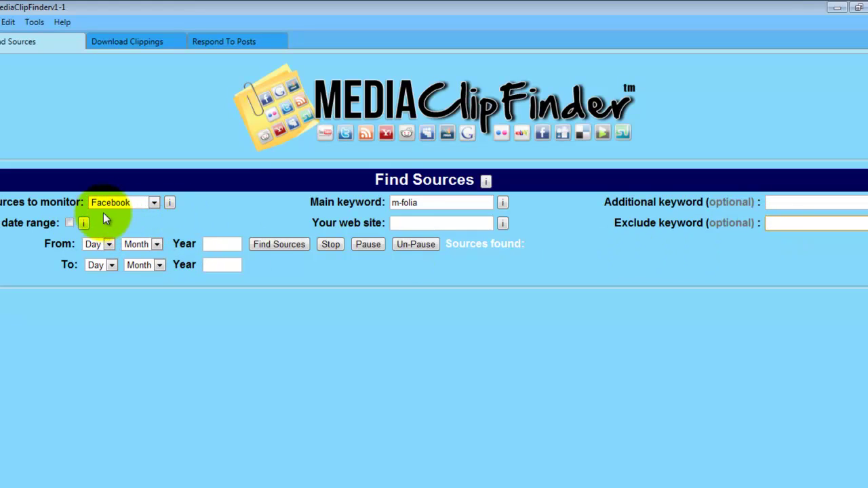
# Change the source to monitor to Google.
pyautogui.click(153, 202)
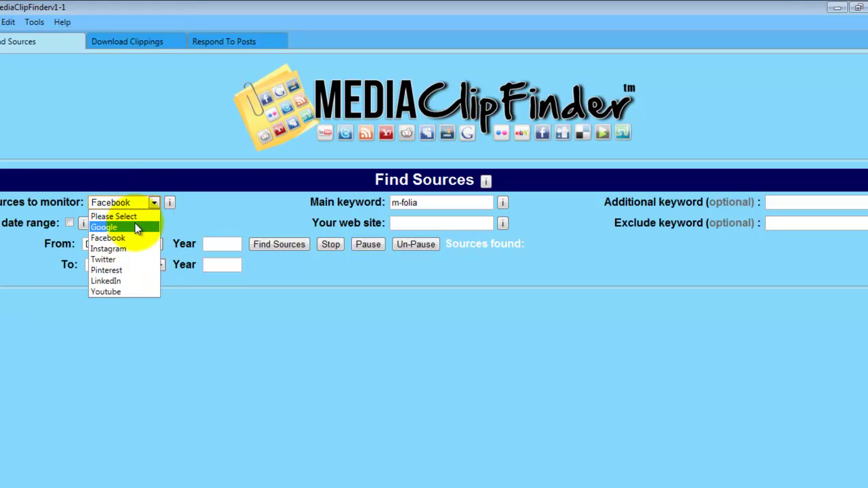
pyautogui.click(207, 198)
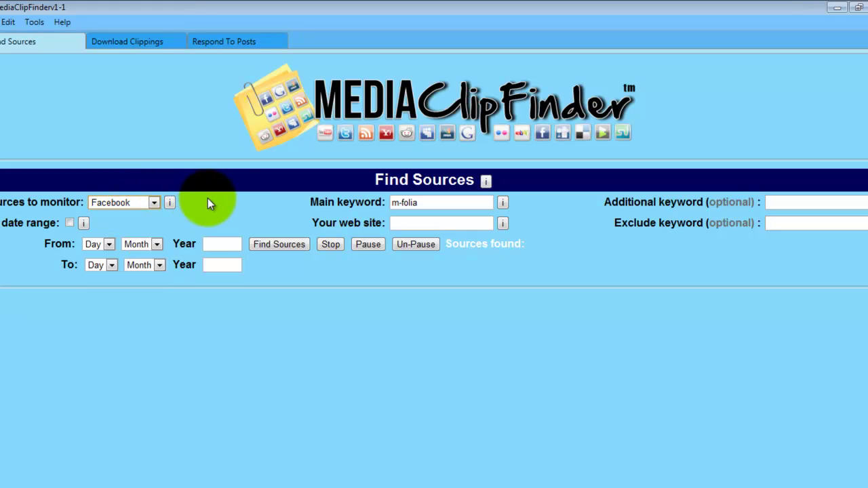
pyautogui.click(154, 203)
pyautogui.click(139, 227)
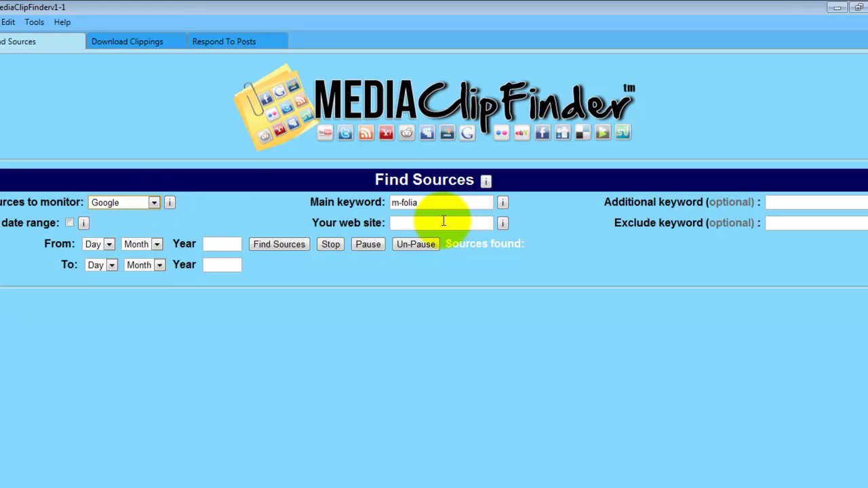
# Read the help information for the web site field and close it.
pyautogui.click(407, 222)
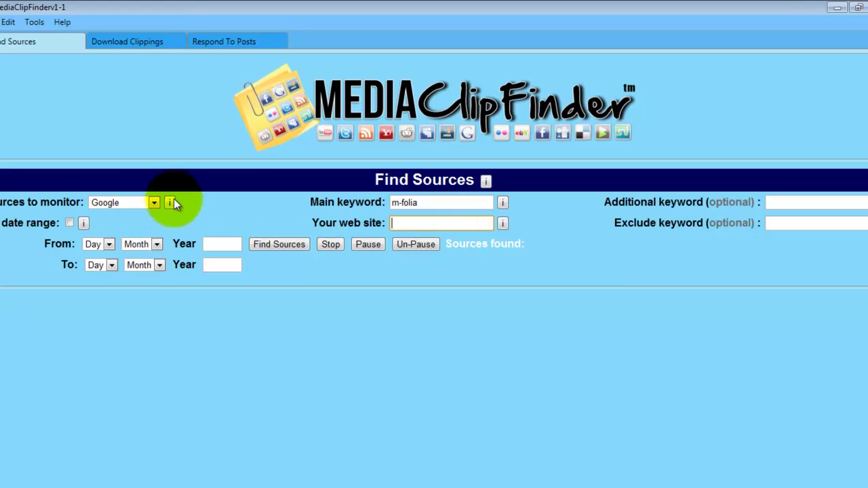
pyautogui.click(503, 224)
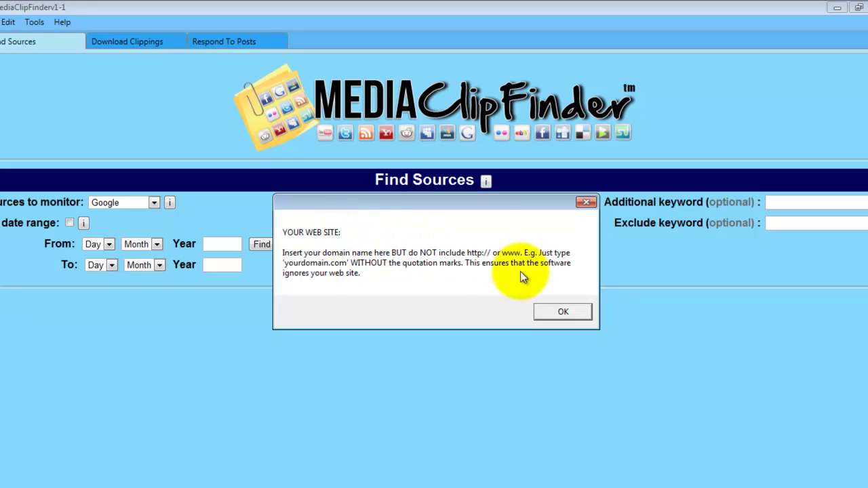
pyautogui.click(571, 311)
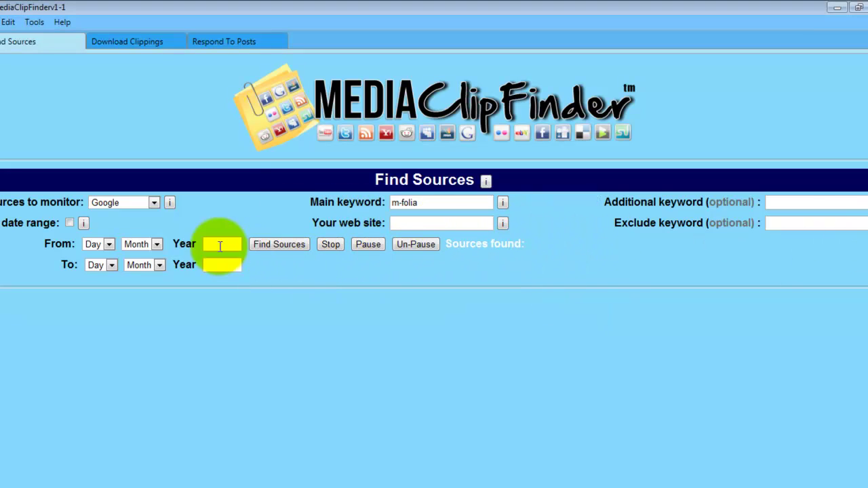
# Enable the date range and set its start date to day 01, month 01, year 2013.
pyautogui.click(70, 223)
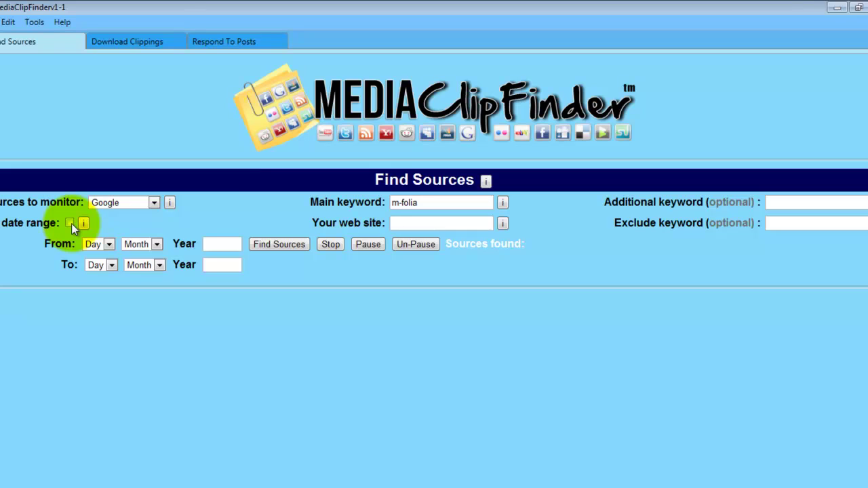
pyautogui.click(70, 223)
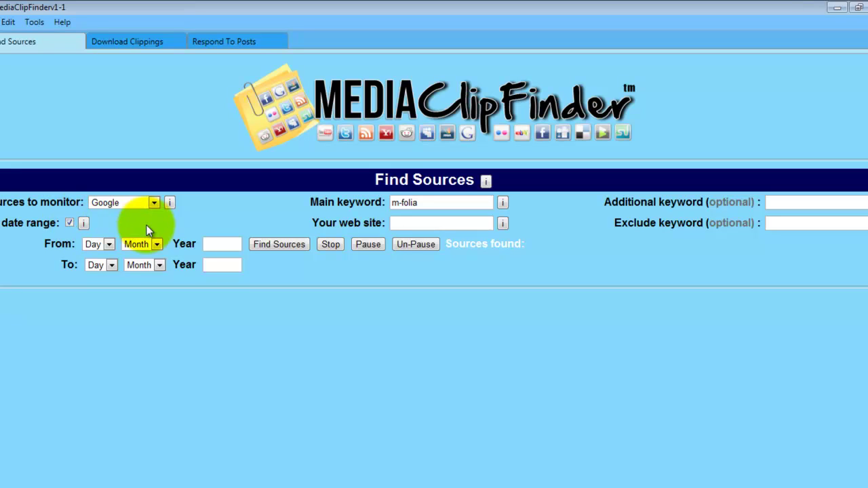
pyautogui.click(109, 244)
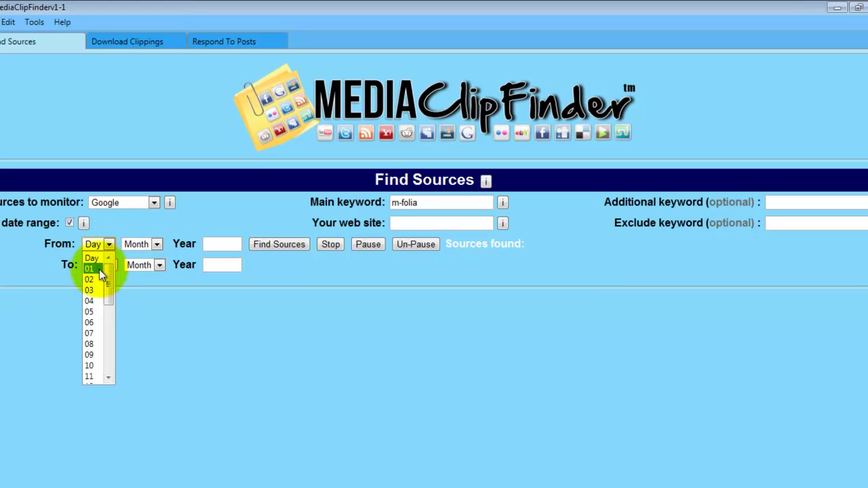
pyautogui.click(98, 270)
pyautogui.click(153, 245)
pyautogui.click(132, 269)
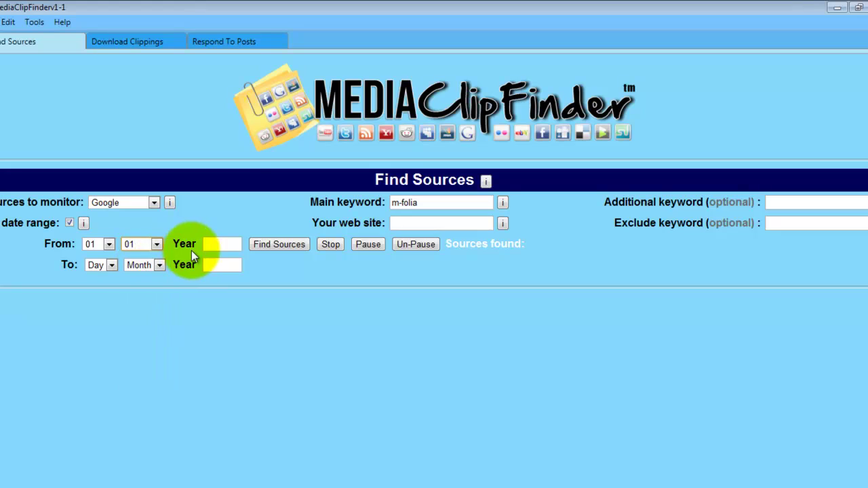
pyautogui.click(210, 246)
pyautogui.write('2013')
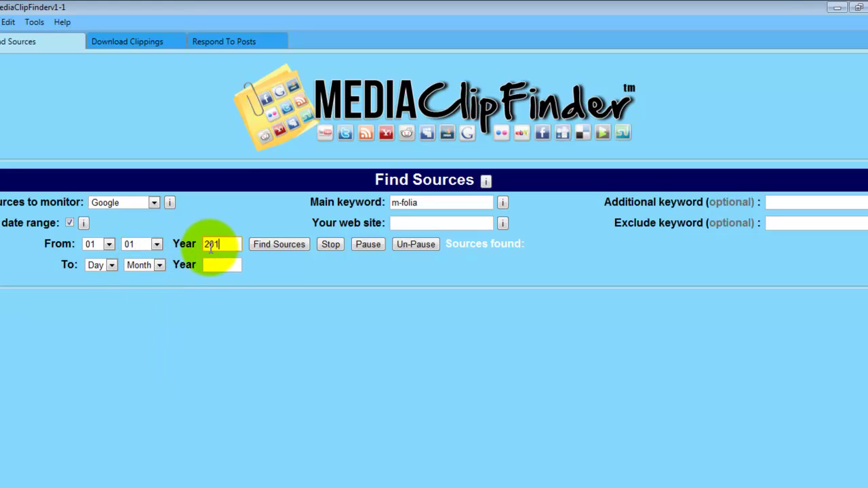
# Set the end date of the date range to day 31, month 12, year 2013.
pyautogui.click(108, 265)
pyautogui.moveTo(116, 309); pyautogui.dragTo(112, 400)
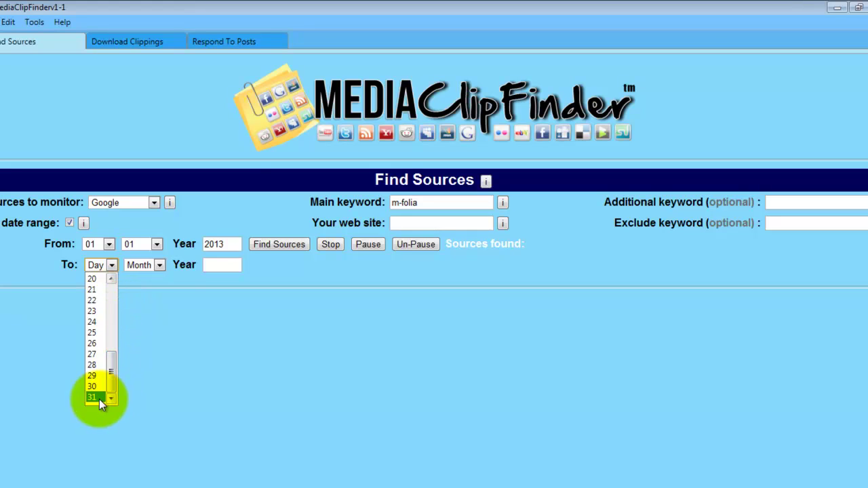
pyautogui.click(99, 399)
pyautogui.click(158, 269)
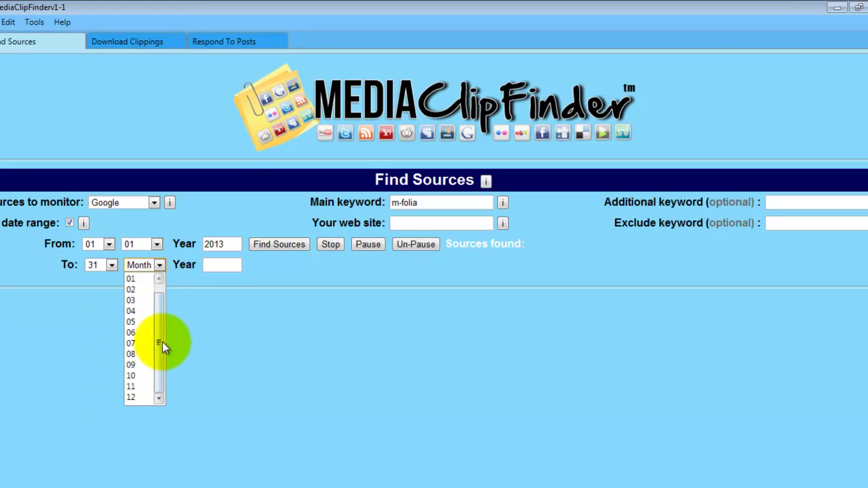
pyautogui.click(134, 399)
pyautogui.click(213, 265)
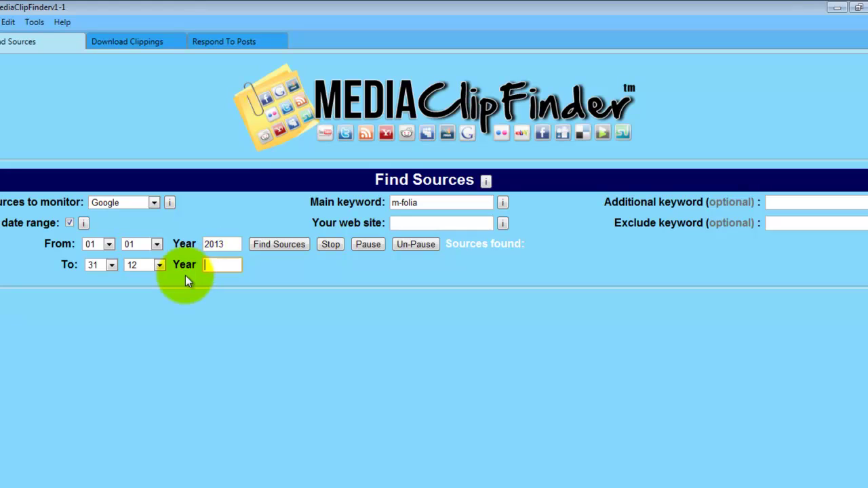
pyautogui.write('2013')
# Find sources on Facebook instead of Google, with "milly" as the exclude keyword, and dismiss the completion message.
pyautogui.click(154, 203)
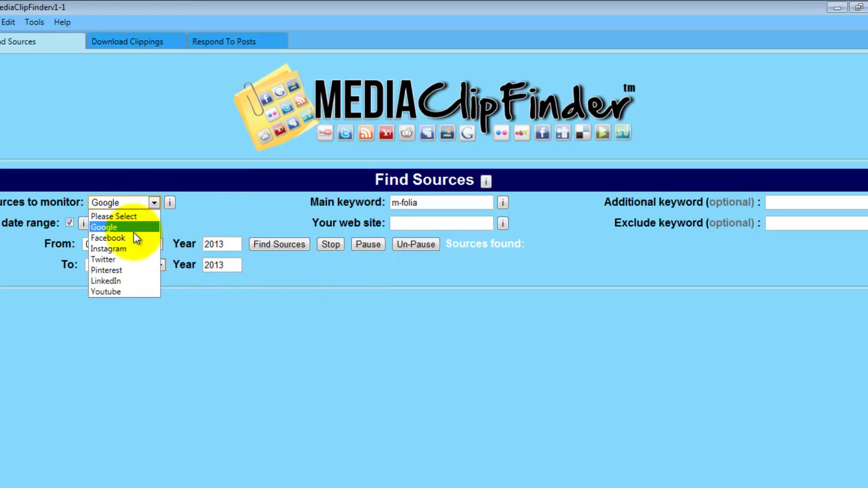
pyautogui.click(134, 234)
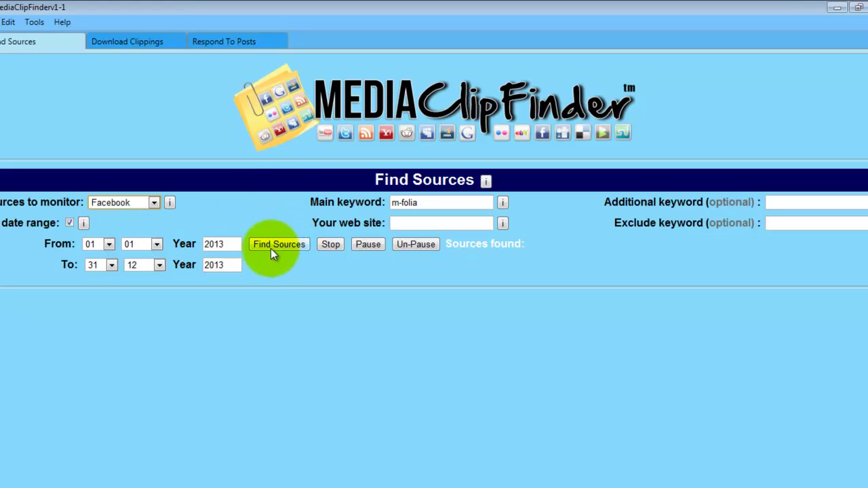
pyautogui.click(787, 225)
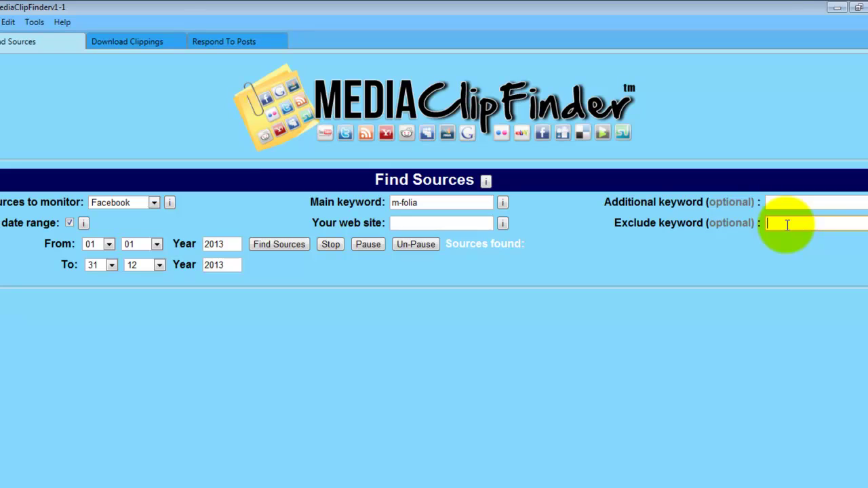
pyautogui.write('milly')
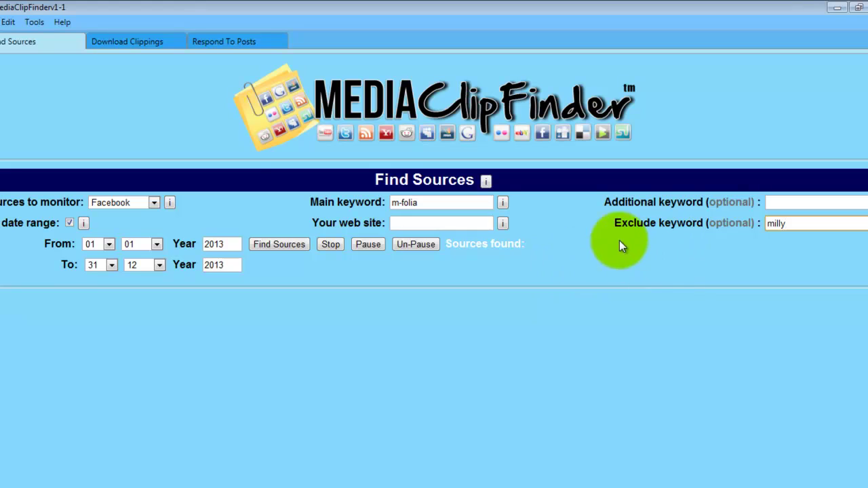
pyautogui.click(281, 245)
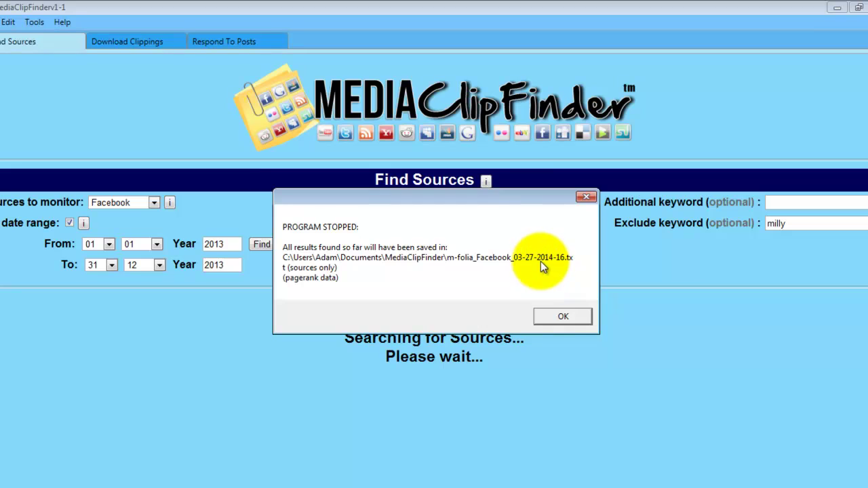
pyautogui.click(561, 317)
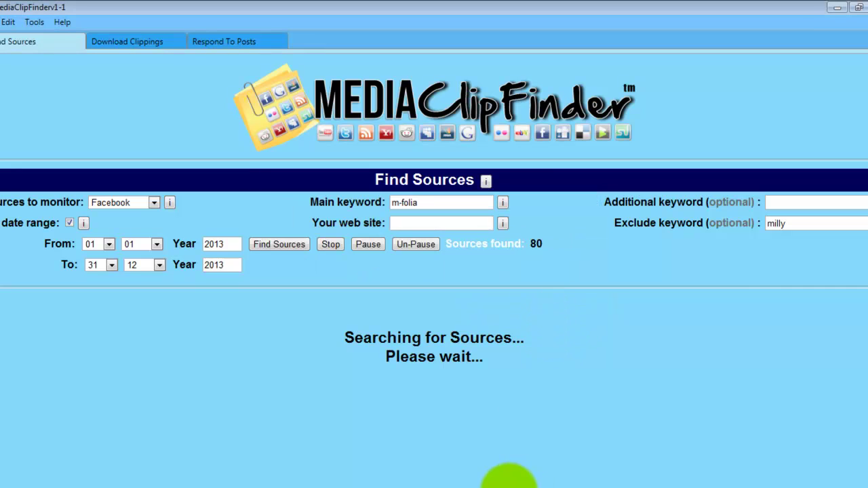
# Switch to TextPad, review the saved results file m-folia_Facebook_03-27-2014-16.txt, and return to MediaClipFinder.
pyautogui.click(498, 483)
pyautogui.hotkey('ctrl', 'o')
pyautogui.click(567, 389)
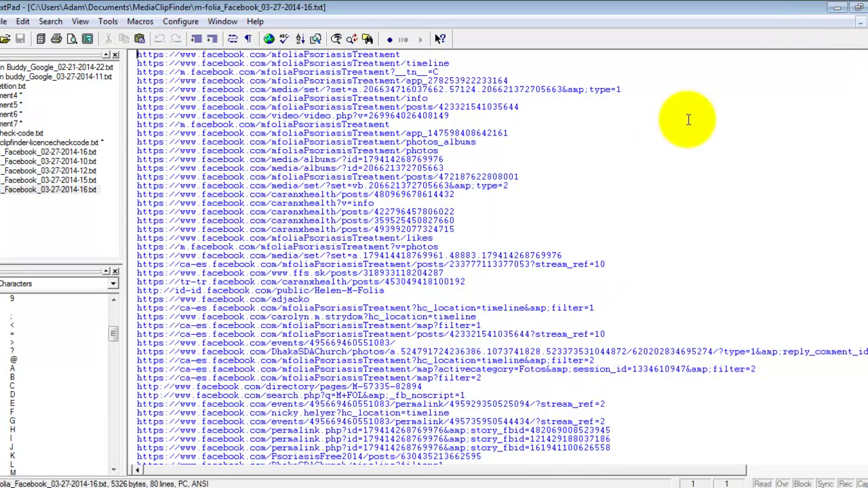
pyautogui.click(838, 8)
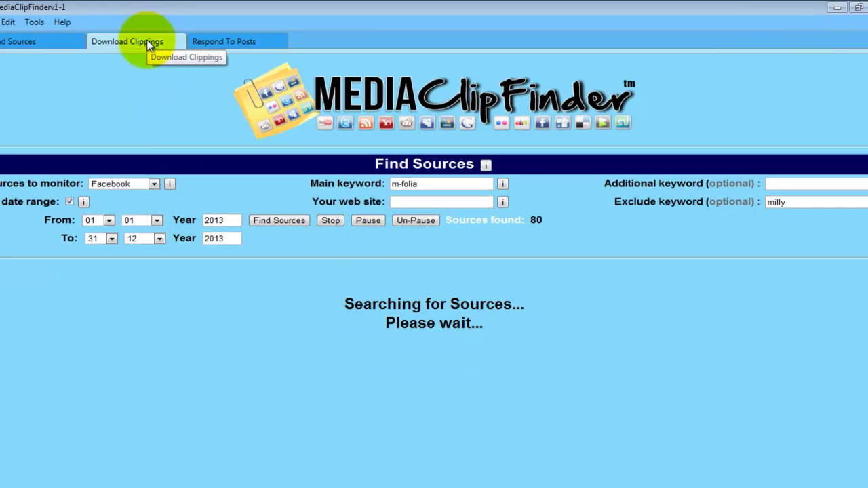
pyautogui.click(149, 44)
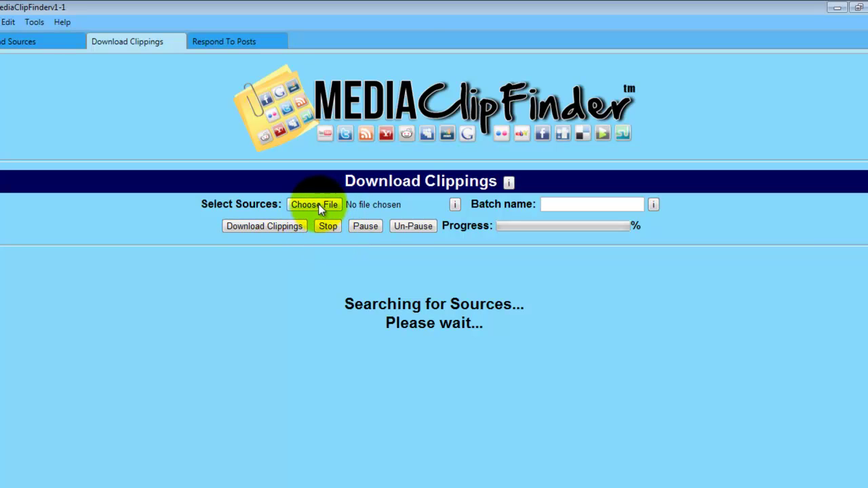
pyautogui.click(318, 205)
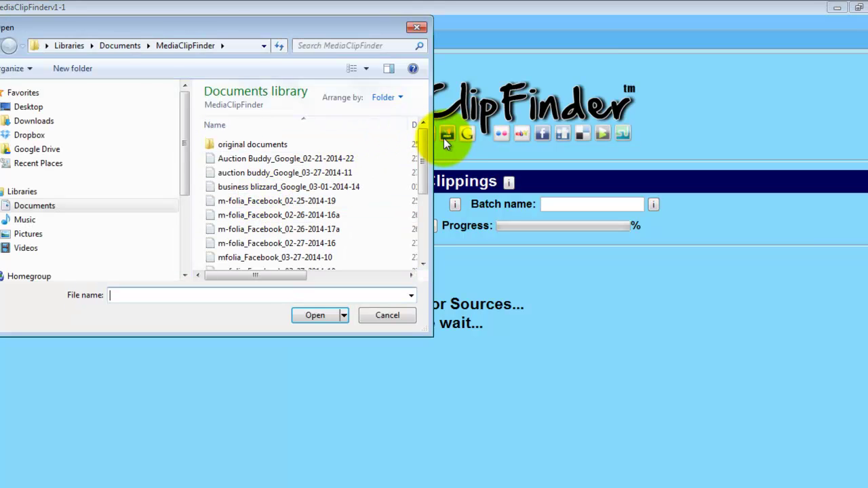
pyautogui.moveTo(422, 145); pyautogui.dragTo(413, 200)
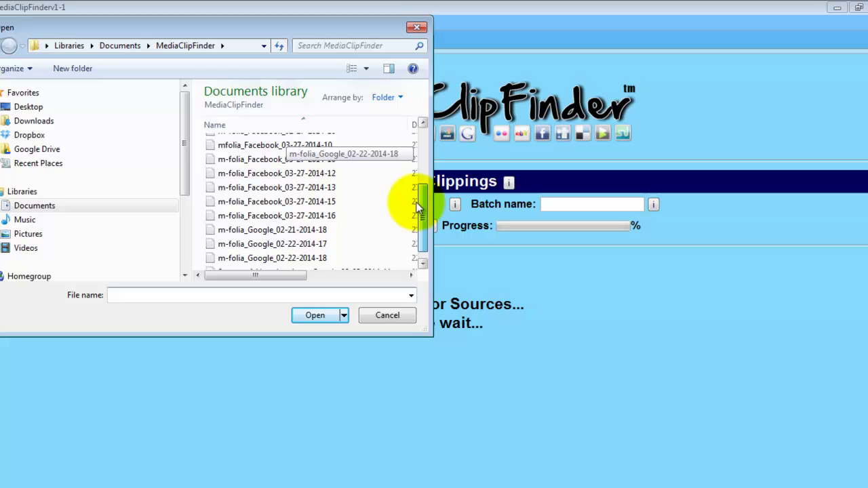
pyautogui.click(345, 217)
pyautogui.click(317, 316)
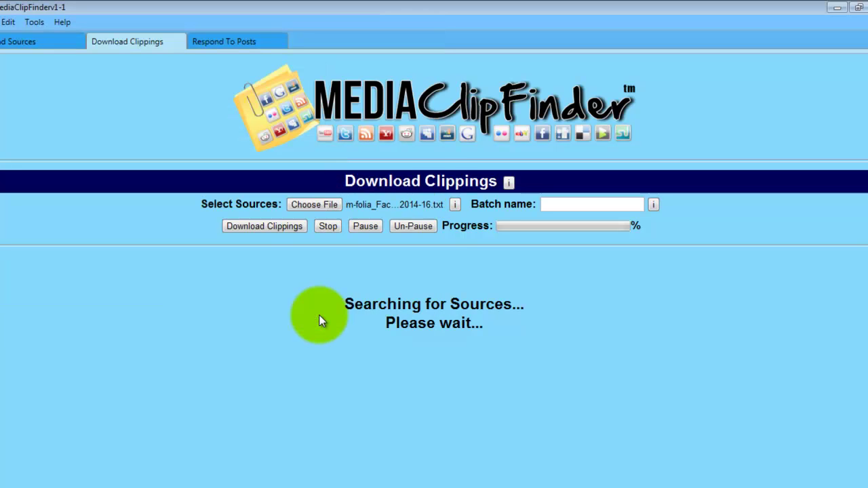
# Name the clippings batch m-folia-fb1 and start downloading the clippings.
pyautogui.click(562, 201)
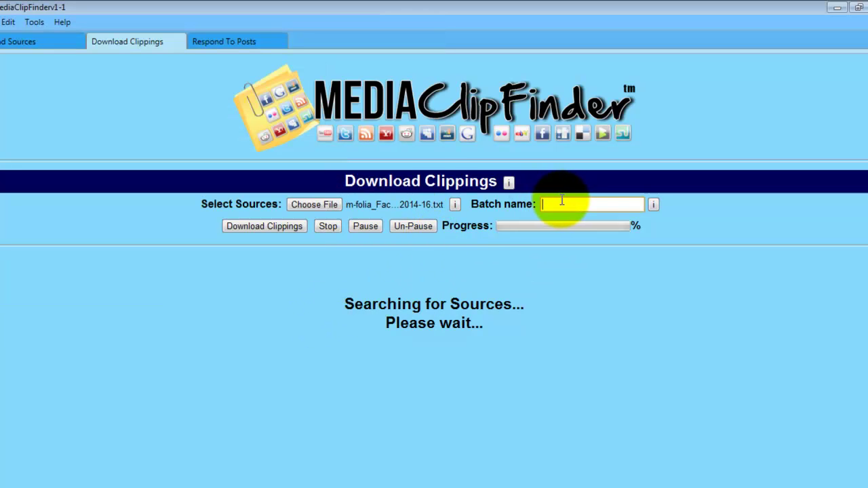
pyautogui.write('m-fol')
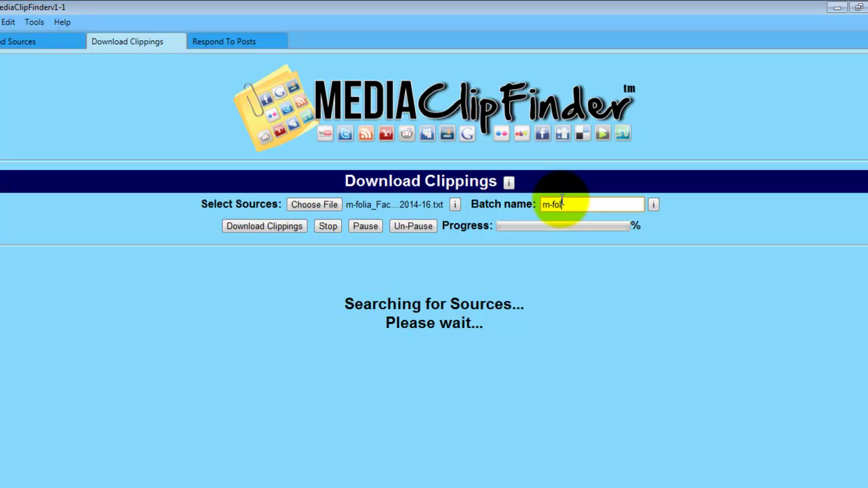
pyautogui.write('ia-fb1')
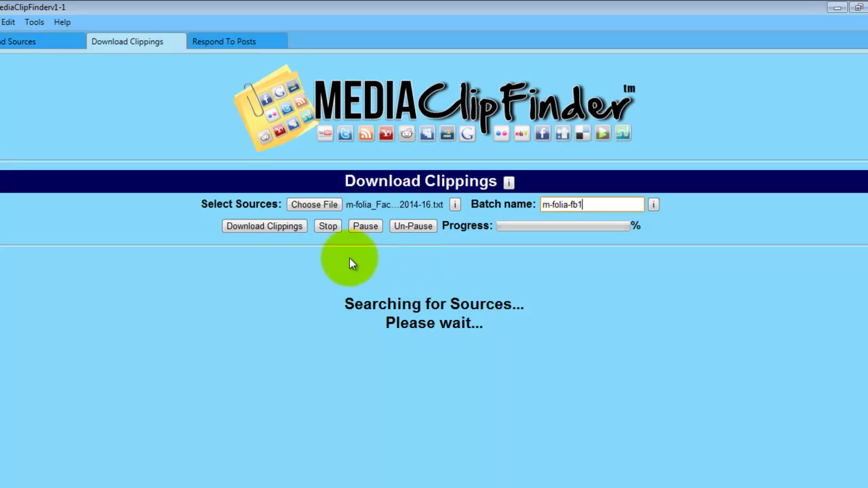
pyautogui.click(288, 228)
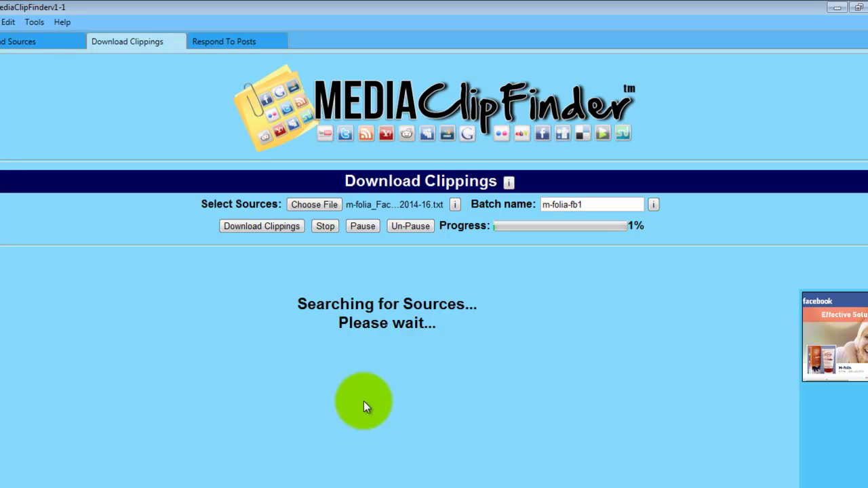
pyautogui.click(547, 205)
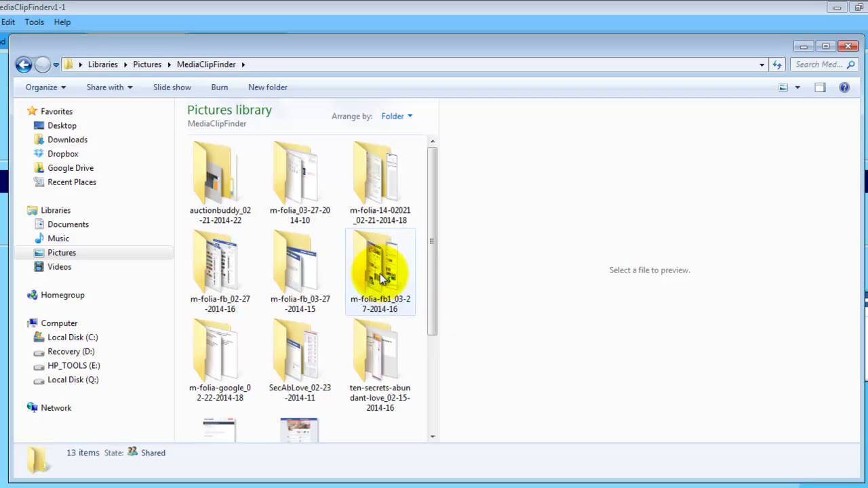
pyautogui.click(380, 273)
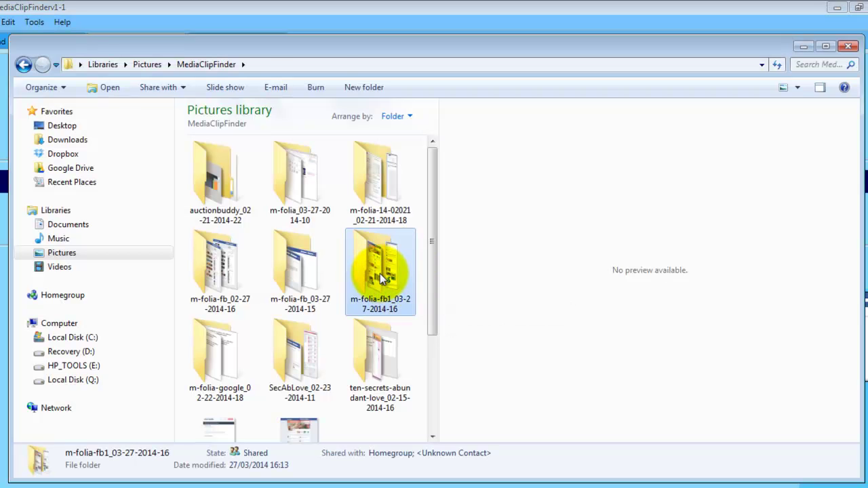
pyautogui.doubleClick(380, 273)
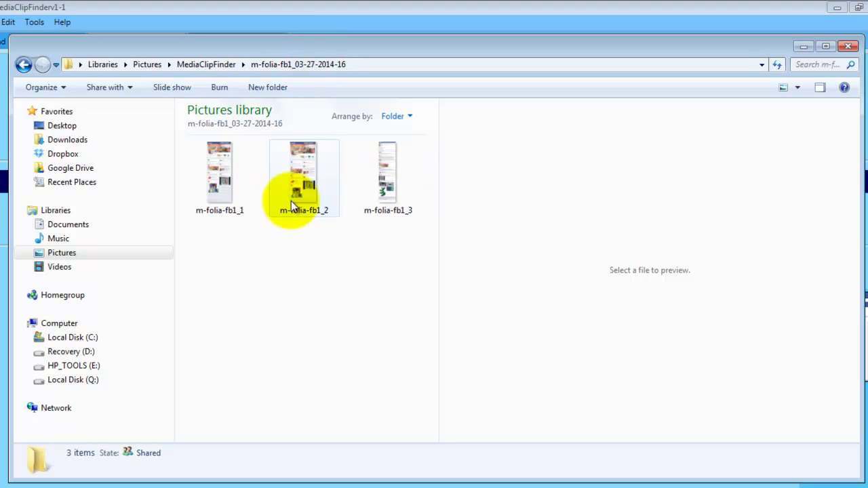
pyautogui.click(228, 187)
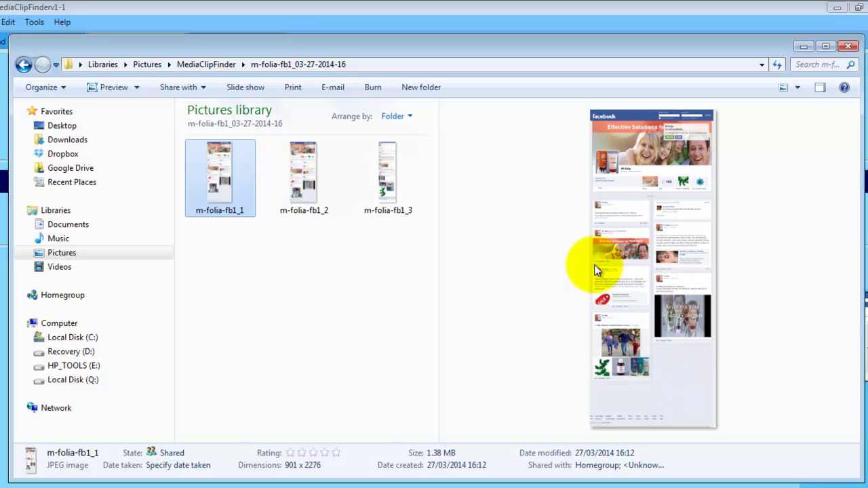
pyautogui.click(323, 207)
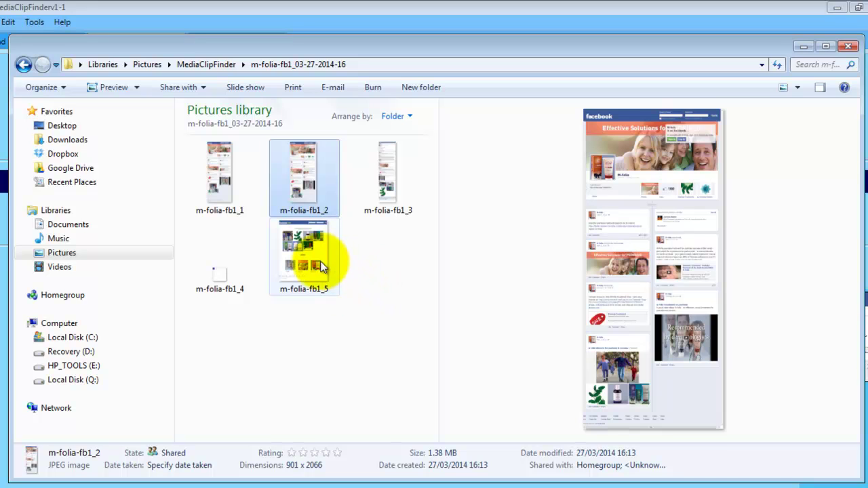
pyautogui.click(322, 265)
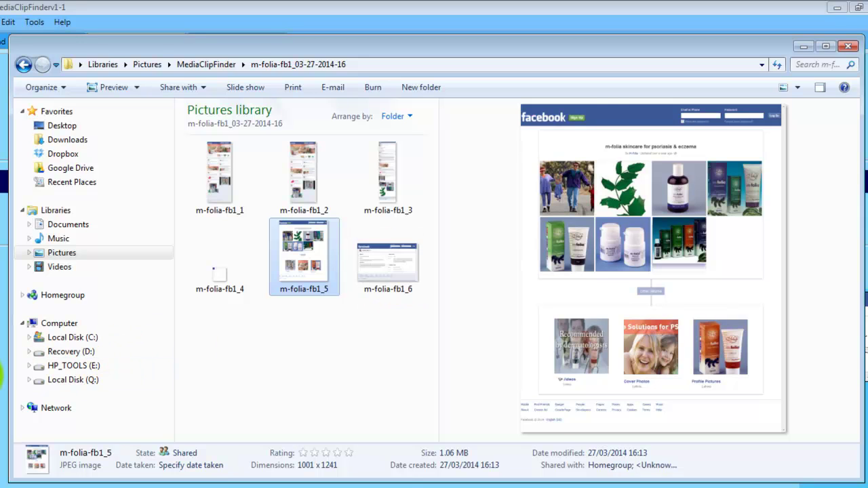
# Return to MediaClipFinder, stop the clippings download and dismiss the message.
pyautogui.click(4, 369)
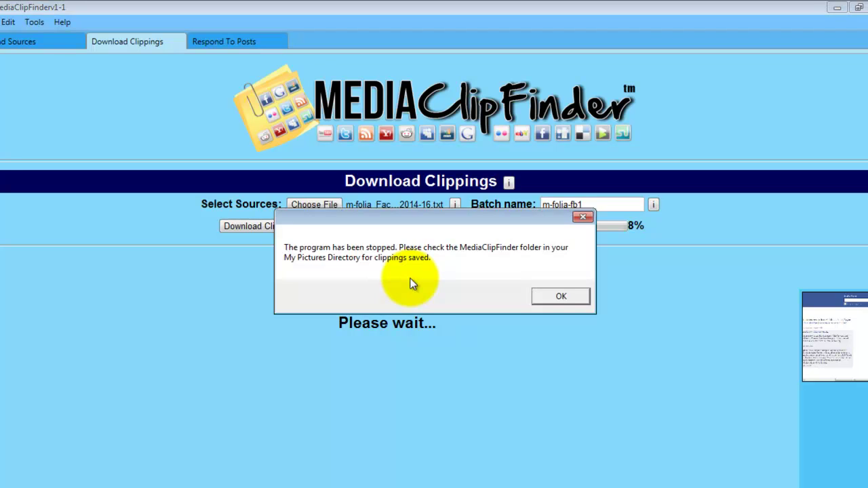
pyautogui.click(543, 296)
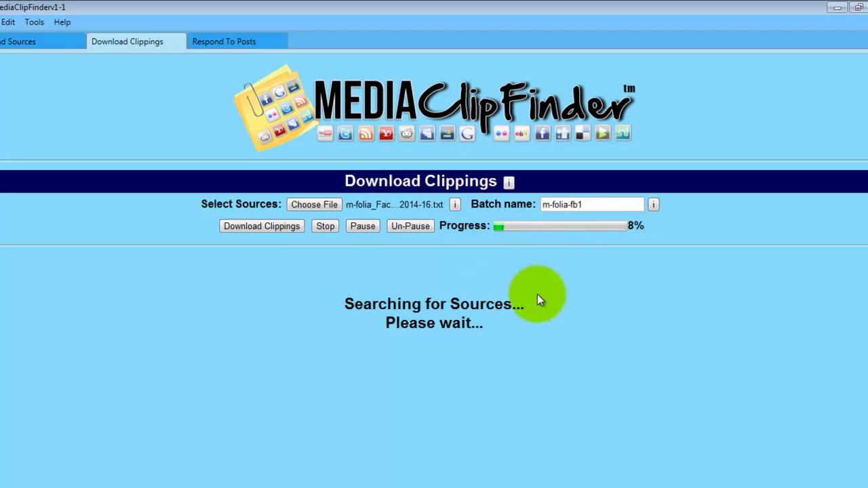
pyautogui.click(221, 43)
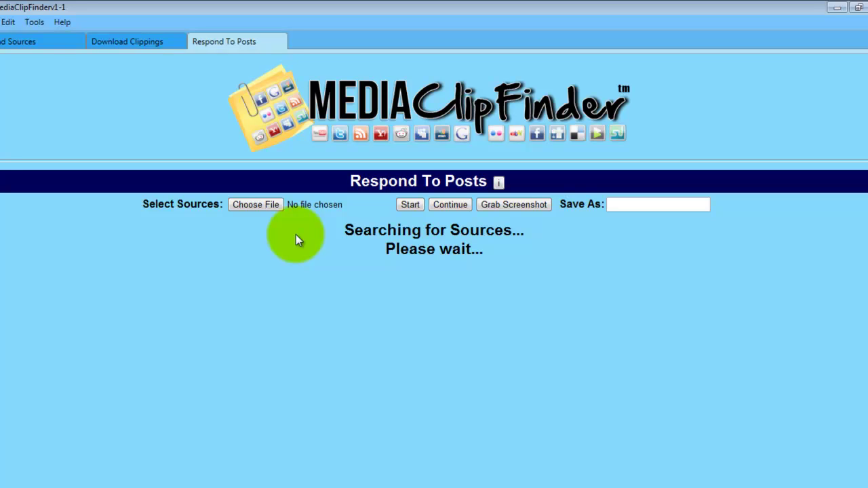
pyautogui.click(259, 205)
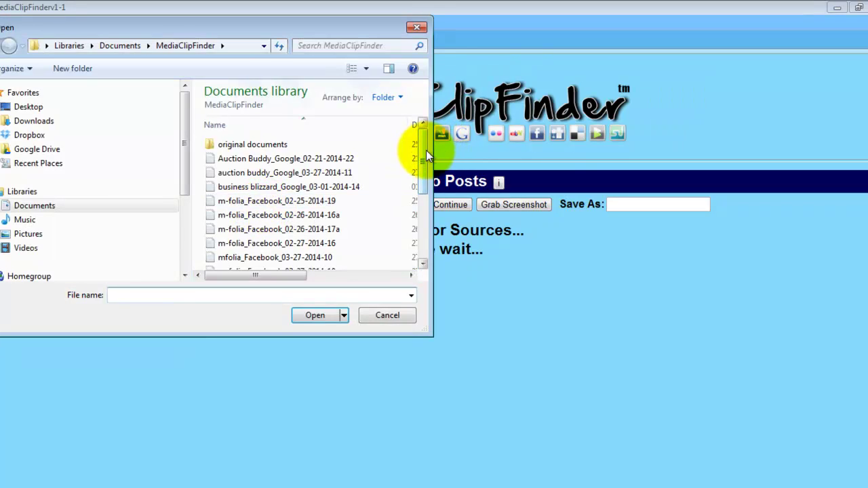
pyautogui.moveTo(426, 150); pyautogui.dragTo(419, 194)
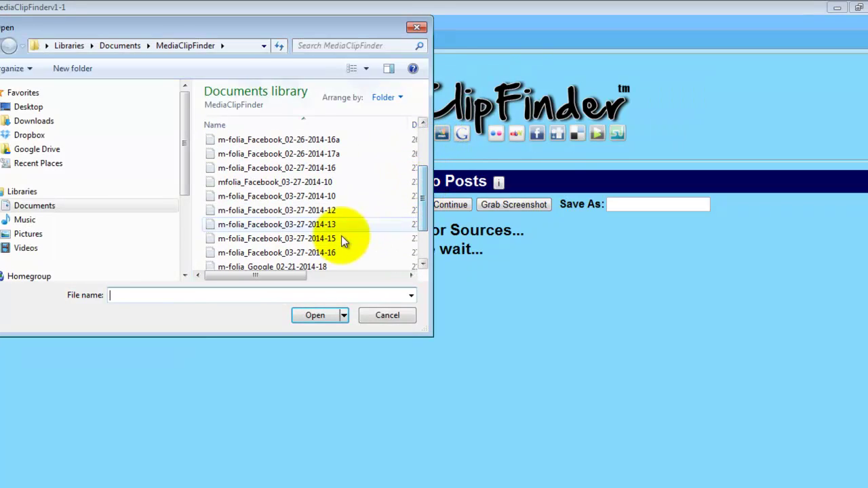
pyautogui.click(332, 253)
pyautogui.click(309, 316)
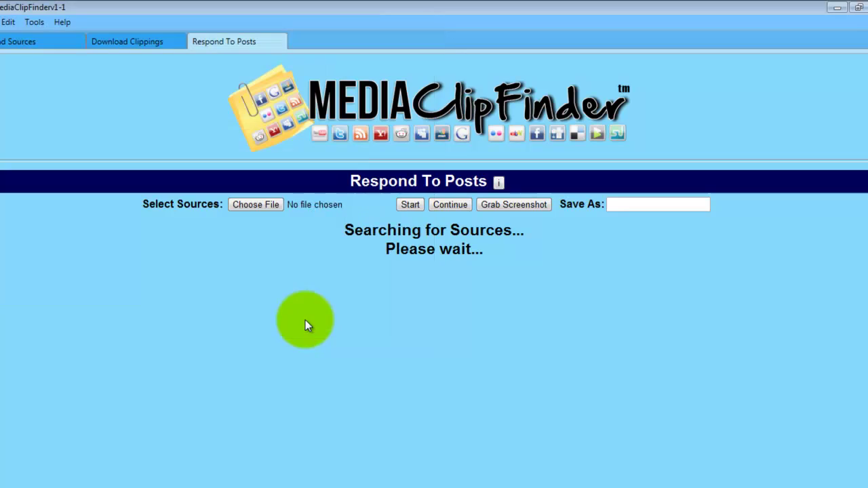
pyautogui.click(409, 205)
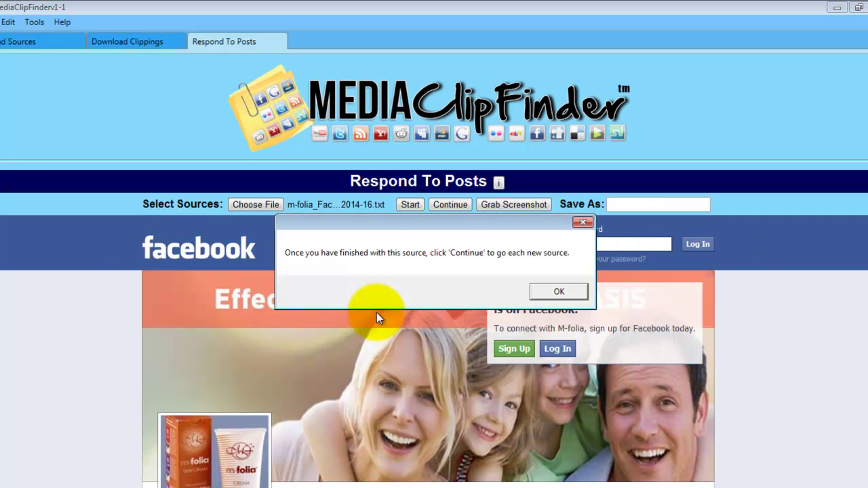
pyautogui.click(558, 292)
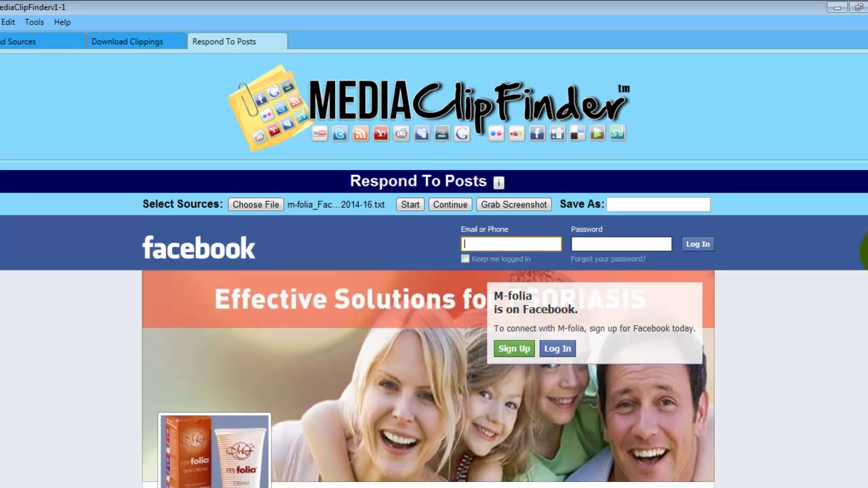
# Look over the M-folia Facebook page and enter mfolia1 as the save name for its screenshot.
pyautogui.scroll(-3, 865, 251)
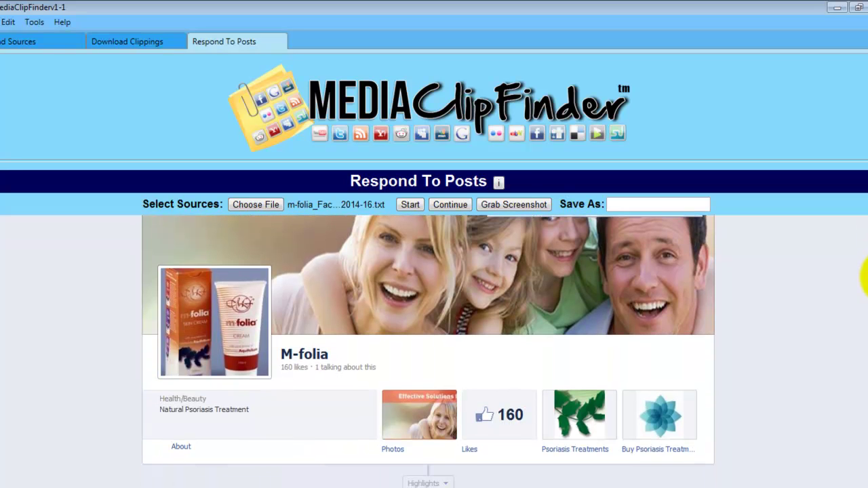
pyautogui.scroll(3, 865, 278)
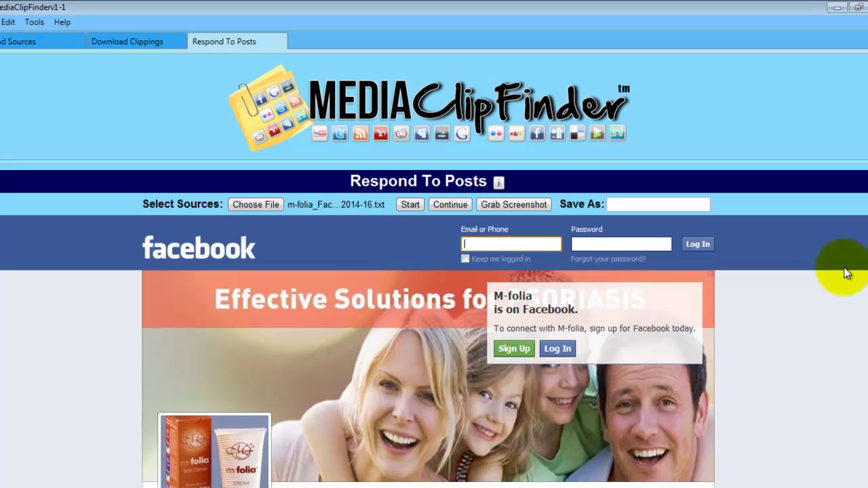
pyautogui.click(480, 244)
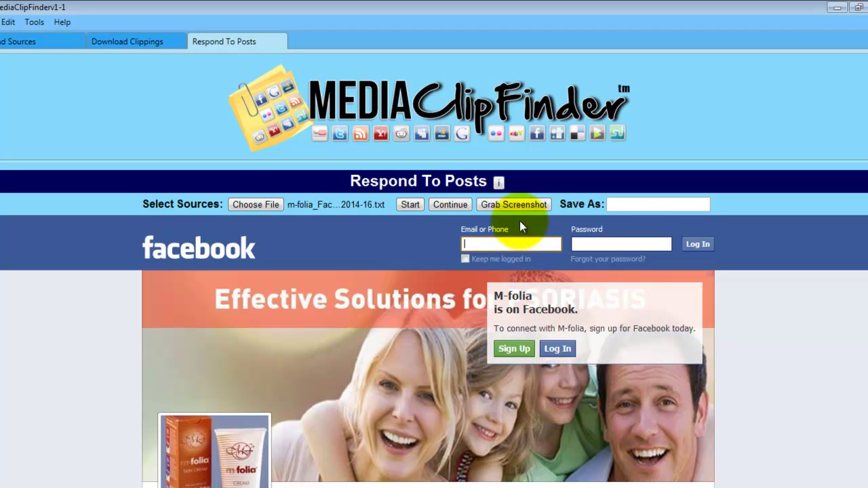
pyautogui.click(657, 203)
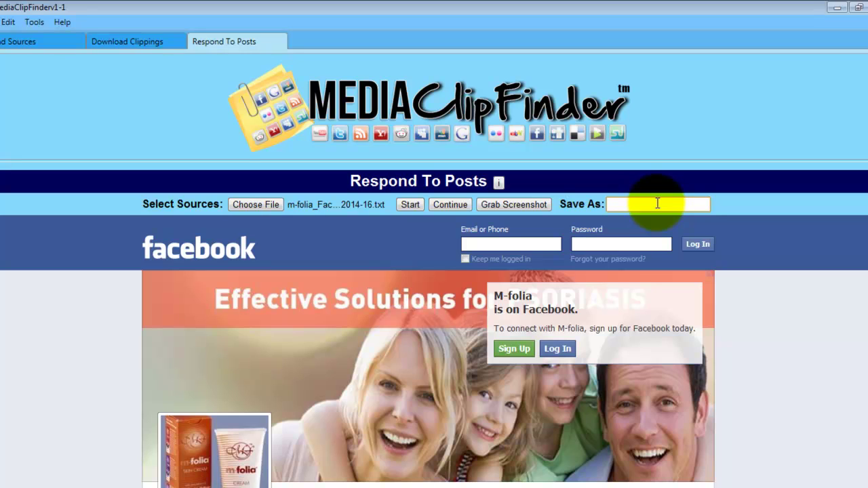
pyautogui.write('mfolia1')
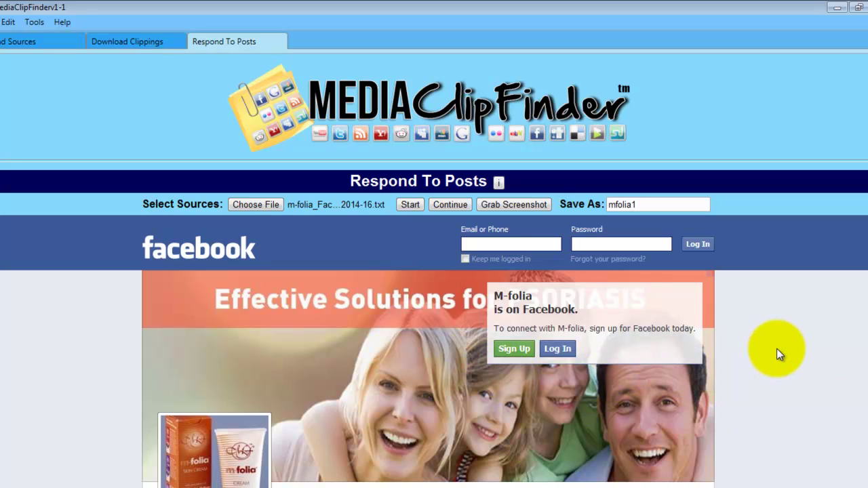
pyautogui.click(410, 204)
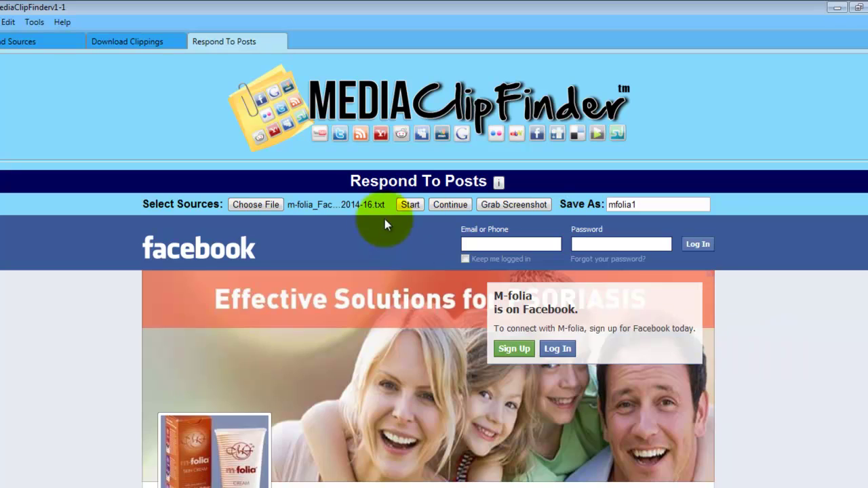